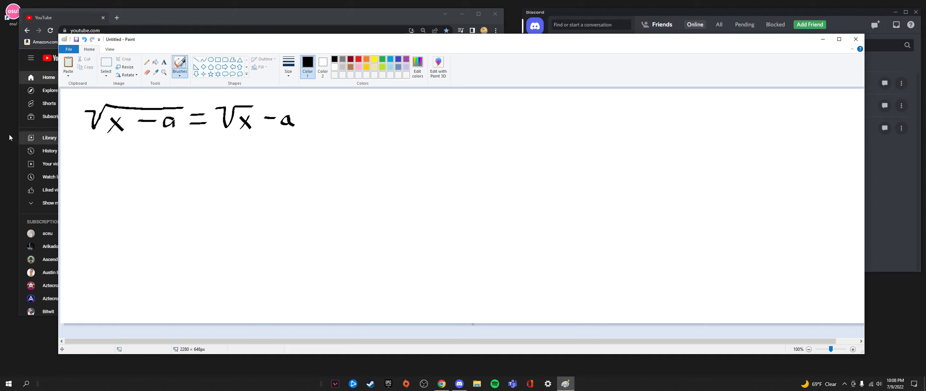
Step: Enclose both sides of the equation in parentheses with exponent 2, and strike through the first side's radical and exponent
left_click_drag(82, 98, 76, 137)
mouse_move(183, 98)
left_mouse_down()
mouse_move(179, 130)
mouse_move(199, 94)
mouse_move(208, 121)
mouse_move(233, 136)
left_mouse_up()
left_click_drag(299, 99, 295, 143)
left_click_drag(307, 95, 319, 100)
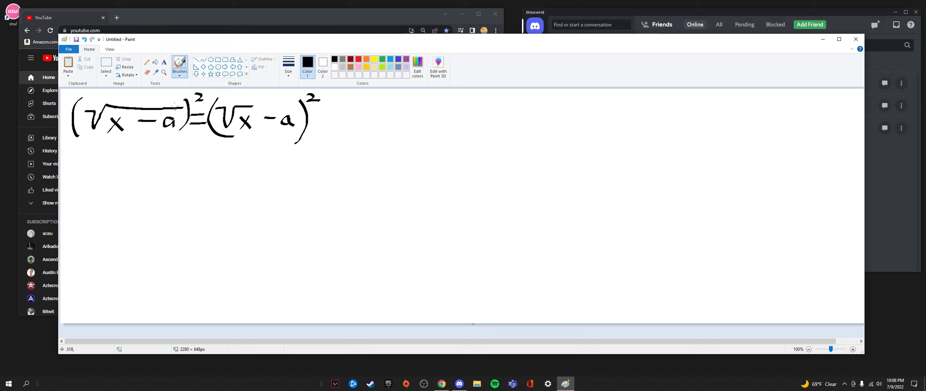
mouse_move(207, 91)
left_mouse_down()
mouse_move(190, 109)
mouse_move(140, 106)
mouse_move(125, 115)
left_mouse_up()
Step: Write x − a = (√x − a)² beneath the squared equation
mouse_move(110, 157)
left_mouse_down()
mouse_move(125, 177)
mouse_move(109, 178)
mouse_move(169, 163)
mouse_move(168, 175)
mouse_move(193, 163)
left_mouse_up()
mouse_move(181, 172)
left_mouse_down()
mouse_move(208, 183)
mouse_move(224, 157)
mouse_move(238, 156)
mouse_move(236, 178)
left_mouse_up()
mouse_move(237, 162)
left_mouse_down()
mouse_move(228, 175)
mouse_move(258, 165)
mouse_move(266, 173)
left_mouse_up()
left_click(271, 156)
mouse_move(267, 162)
left_mouse_down()
mouse_move(265, 184)
mouse_move(287, 152)
mouse_move(289, 160)
left_mouse_up()
Step: Write the expanded line x − a = x − 2a√x + a² beneath the previous equation
mouse_move(109, 205)
left_mouse_down()
mouse_move(123, 218)
mouse_move(110, 221)
mouse_move(158, 215)
left_mouse_up()
mouse_move(158, 205)
left_mouse_down()
mouse_move(159, 215)
mouse_move(187, 205)
left_mouse_up()
mouse_move(172, 214)
left_mouse_down()
mouse_move(244, 219)
mouse_move(255, 207)
mouse_move(256, 219)
mouse_move(280, 205)
mouse_move(277, 218)
left_mouse_up()
mouse_move(277, 208)
left_mouse_down()
mouse_move(268, 219)
mouse_move(289, 207)
mouse_move(289, 219)
left_mouse_up()
left_click_drag(277, 213, 304, 217)
mouse_move(305, 204)
left_mouse_down()
mouse_move(303, 219)
mouse_move(312, 199)
mouse_move(315, 206)
left_mouse_up()
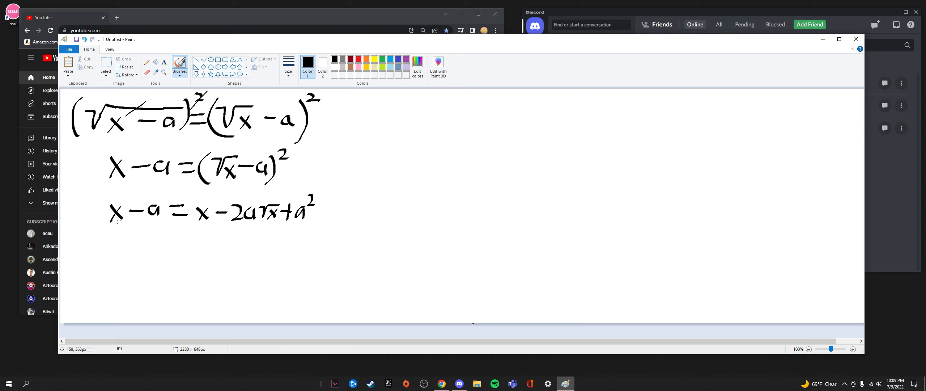
Step: Strike out x on both sides of the expanded line, and add +a beneath −a and cancel the pair
left_click_drag(105, 195, 133, 238)
left_click_drag(195, 200, 216, 235)
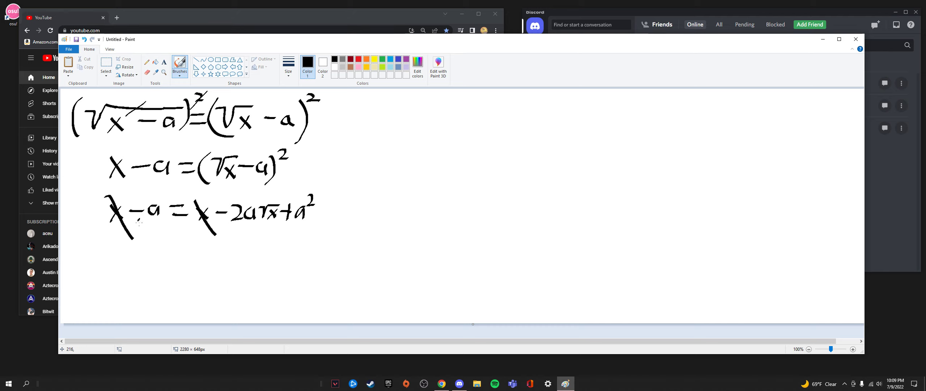
left_click_drag(139, 219, 139, 233)
left_click_drag(131, 226, 159, 223)
mouse_move(138, 194)
left_mouse_down()
mouse_move(172, 264)
mouse_move(192, 259)
mouse_move(205, 271)
left_mouse_up()
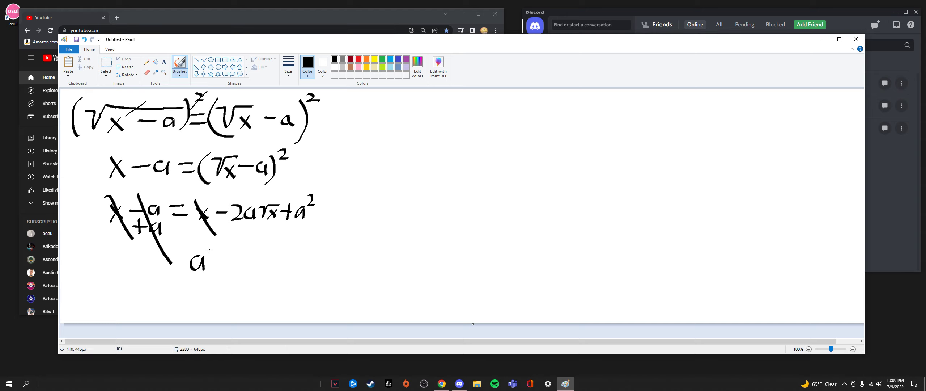
Step: Write the rearranged quadratic a² − 2a√x + a = 0 below the cancelled terms
mouse_move(208, 247)
left_mouse_down()
mouse_move(243, 266)
mouse_move(270, 266)
mouse_move(286, 246)
mouse_move(305, 245)
mouse_move(299, 267)
mouse_move(289, 269)
left_mouse_up()
left_click_drag(319, 246, 317, 264)
mouse_move(312, 254)
left_mouse_down()
mouse_move(350, 262)
mouse_move(377, 251)
left_mouse_up()
left_click_drag(362, 260, 390, 250)
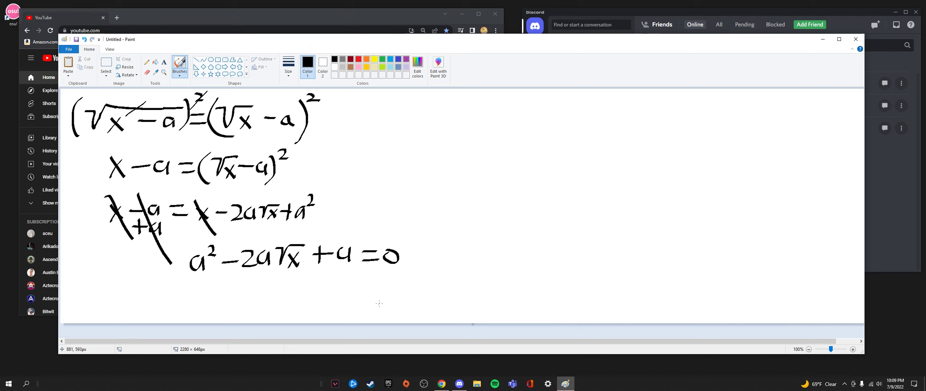
left_click_drag(338, 250, 351, 250)
Step: Draw an upward arrow from the quadratic and write the formula a = (−B ± √(B² − 4AC)) / 2A above it
mouse_move(397, 245)
left_mouse_down()
mouse_move(420, 193)
mouse_move(408, 162)
mouse_move(433, 166)
left_mouse_up()
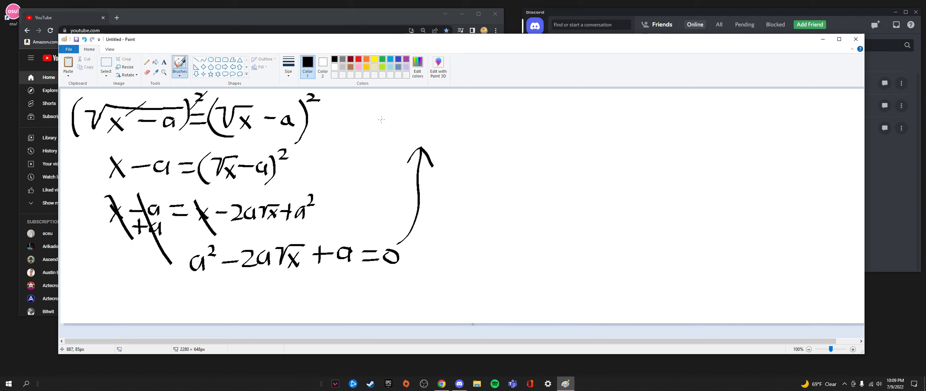
mouse_move(399, 112)
left_mouse_down()
mouse_move(388, 117)
mouse_move(400, 132)
left_mouse_up()
left_click_drag(409, 116, 430, 126)
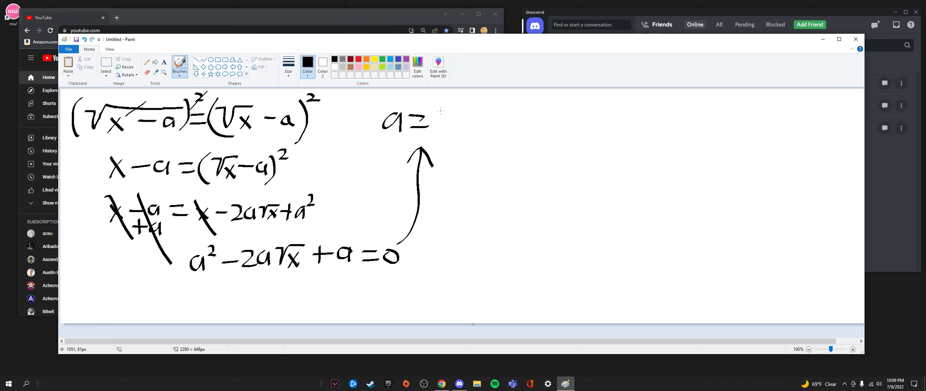
left_click_drag(440, 110, 459, 105)
mouse_move(468, 95)
left_mouse_down()
mouse_move(464, 115)
mouse_move(489, 105)
mouse_move(489, 117)
mouse_move(503, 104)
mouse_move(505, 116)
mouse_move(568, 95)
mouse_move(515, 119)
mouse_move(533, 101)
mouse_move(556, 110)
mouse_move(553, 119)
mouse_move(576, 116)
mouse_move(584, 95)
left_mouse_up()
left_click_drag(463, 126, 570, 125)
mouse_move(494, 138)
left_mouse_down()
mouse_move(496, 148)
mouse_move(536, 151)
mouse_move(527, 143)
mouse_move(542, 142)
left_mouse_up()
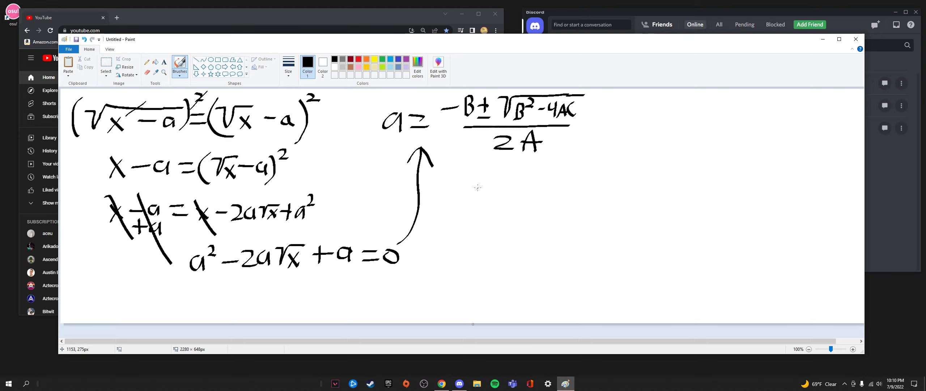
Step: Write the substituted formula a = (2 ± √(4 − 4)) / 2 beneath the quadratic formula
mouse_move(474, 187)
left_mouse_down()
mouse_move(484, 202)
mouse_move(429, 207)
mouse_move(439, 202)
mouse_move(441, 214)
left_mouse_up()
left_click_drag(447, 206, 459, 213)
left_click_drag(500, 185, 500, 200)
mouse_move(494, 193)
left_mouse_down()
mouse_move(503, 191)
mouse_move(507, 205)
mouse_move(546, 180)
mouse_move(590, 179)
left_mouse_up()
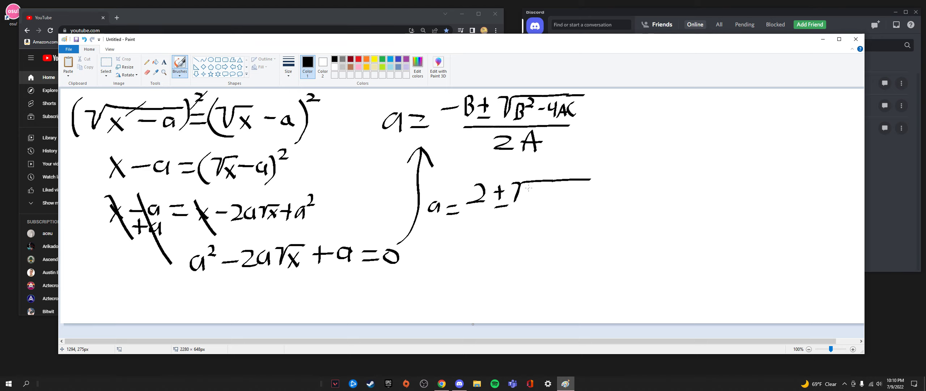
left_click_drag(529, 185, 537, 204)
mouse_move(548, 195)
left_mouse_down()
mouse_move(578, 195)
mouse_move(577, 204)
left_mouse_up()
left_click_drag(470, 218, 600, 212)
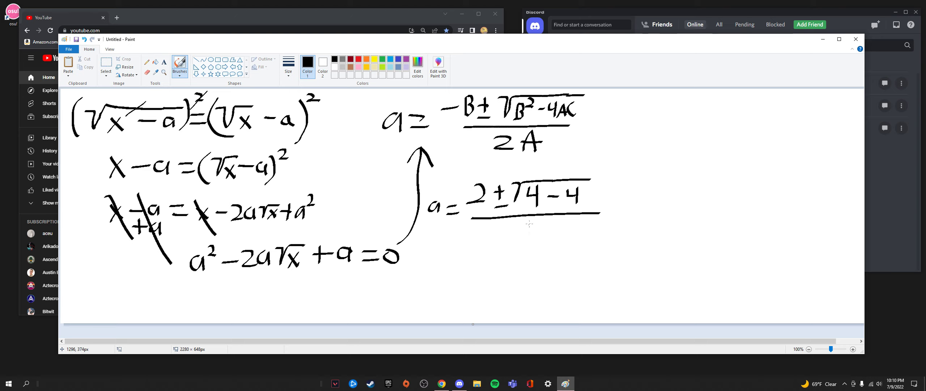
left_click_drag(526, 224, 546, 237)
Step: Write a = 2/2 below the substituted formula, followed by a slash and the value 1
mouse_move(462, 260)
left_mouse_down()
mouse_move(452, 264)
mouse_move(465, 276)
mouse_move(484, 264)
mouse_move(503, 267)
left_mouse_up()
mouse_move(486, 277)
left_mouse_down()
mouse_move(507, 276)
mouse_move(507, 292)
left_mouse_up()
left_click_drag(525, 252, 504, 304)
left_click_drag(537, 257, 535, 288)
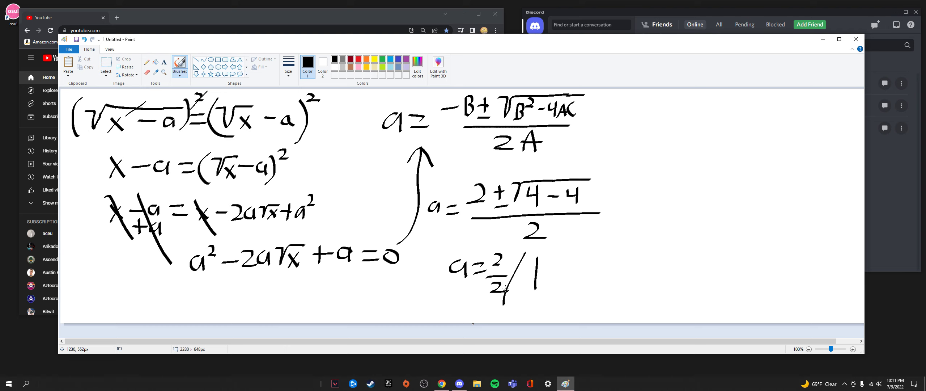
Step: Switch to YouTube in the browser and search for "sybermath"
left_click(345, 24)
left_click(247, 57)
type("syberm")
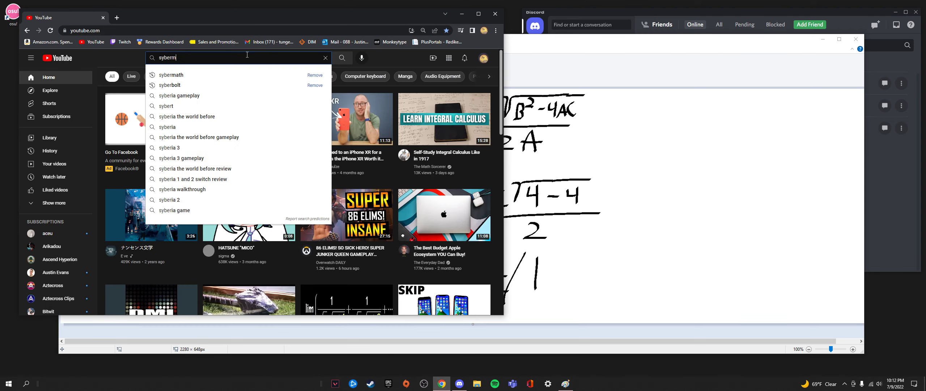
type("ath")
key("Return")
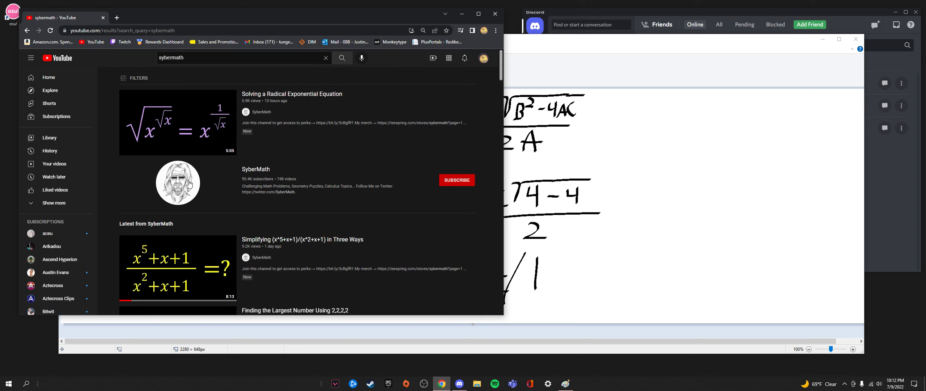
Step: Open the SyberMath channel's community posts and open the post with the equation √(x − a) = √x − a
left_click(189, 184)
left_click(265, 174)
scroll(186, 189, "down", 5)
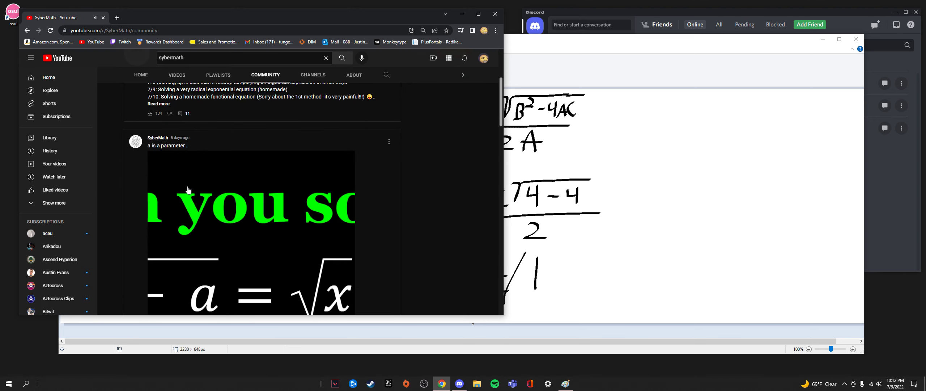
left_click(185, 190)
Step: Read through the post's comments and expand a reply thread to examine the proposed solutions
scroll(180, 197, "down", 2)
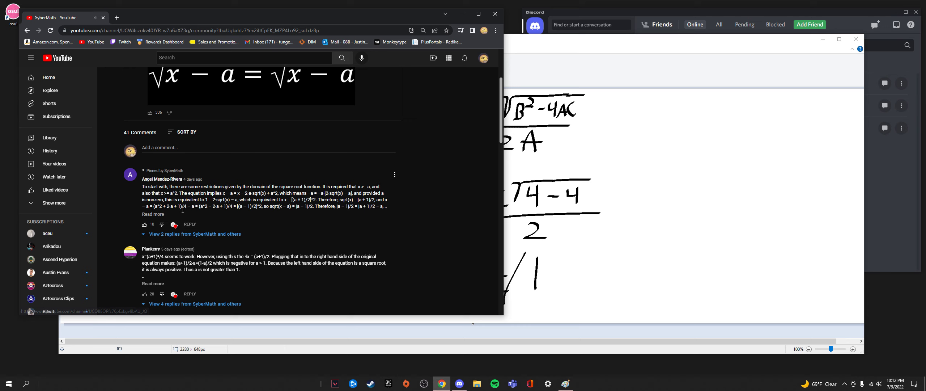
scroll(210, 211, "down", 2)
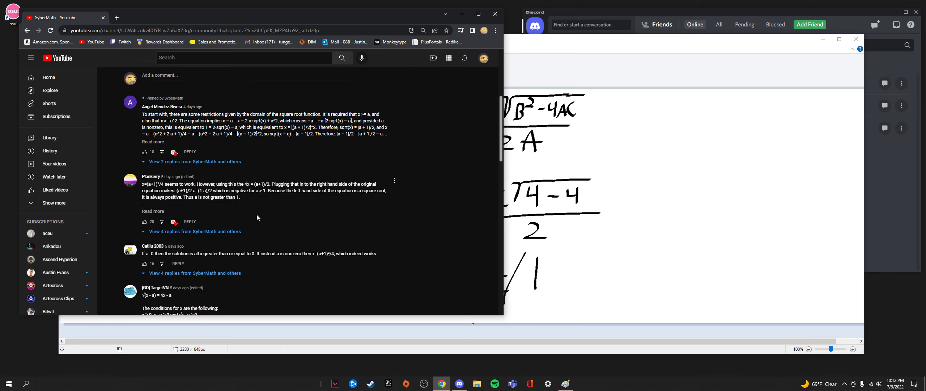
left_click(212, 204)
scroll(213, 204, "up", 2)
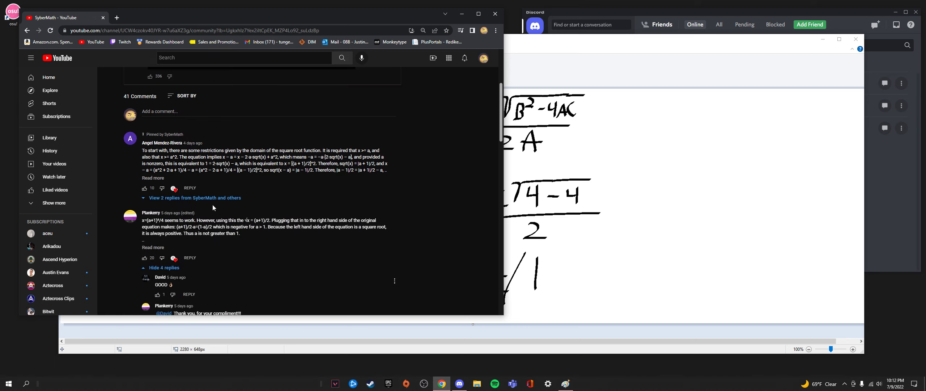
scroll(212, 204, "up", 4)
scroll(212, 204, "down", 10)
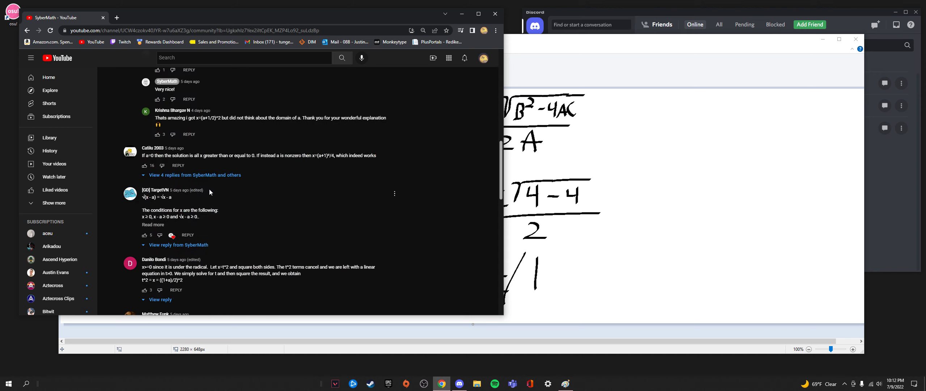
scroll(208, 206, "up", 1)
scroll(207, 217, "down", 10)
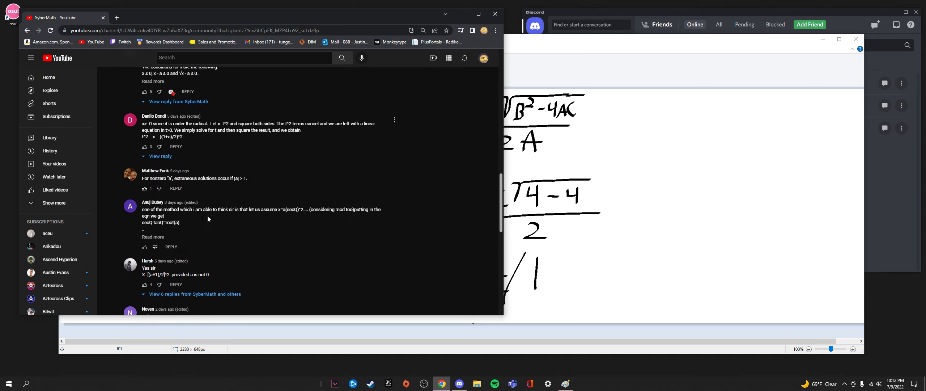
scroll(208, 214, "down", 3)
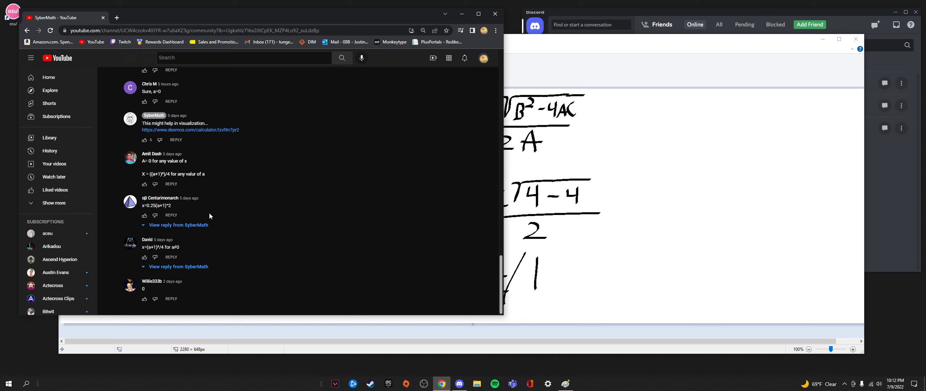
Step: Open the Desmos graph linked in SyberMath's comment and examine where the two curves meet
left_click(214, 144)
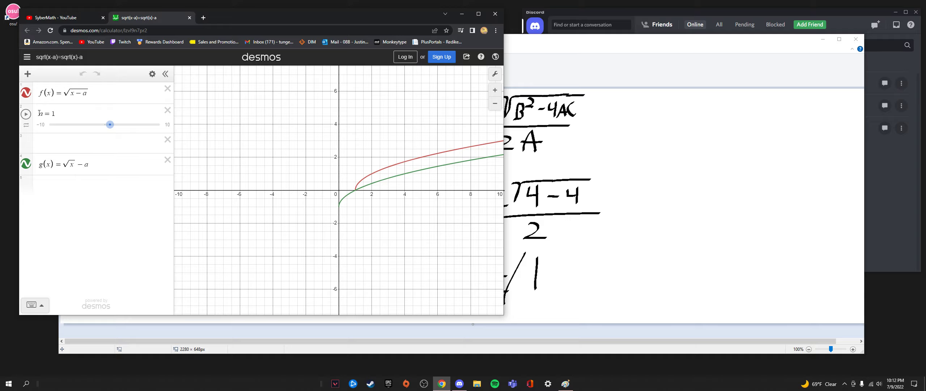
double_click(63, 114)
left_click(228, 208)
scroll(330, 223, "up", 3)
scroll(330, 223, "up", 5)
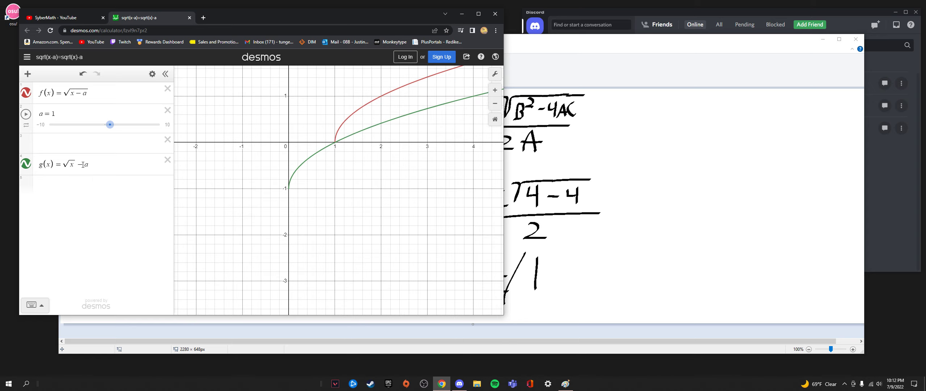
Step: Switch to Paint and underline both sides of the squared equation
key("alt+Tab")
left_click_drag(219, 137, 289, 141)
key("alt+Tab")
key("alt+Tab")
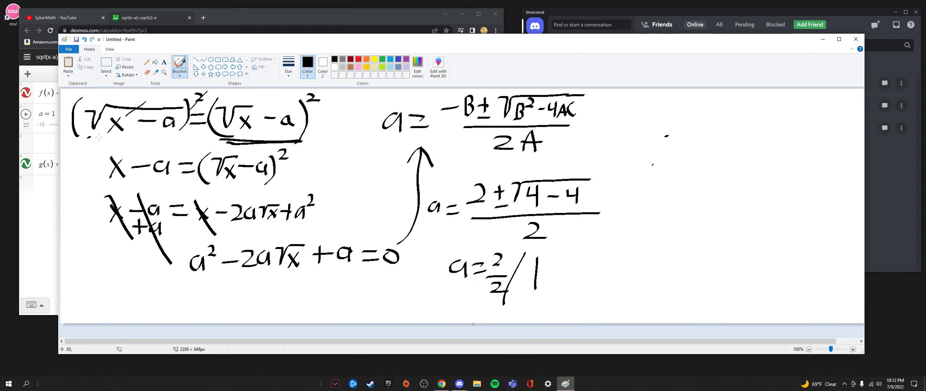
Step: Return to the Desmos graph and examine the curves' intersection for a = 1 up close
left_click(261, 16)
scroll(329, 172, "up", 5)
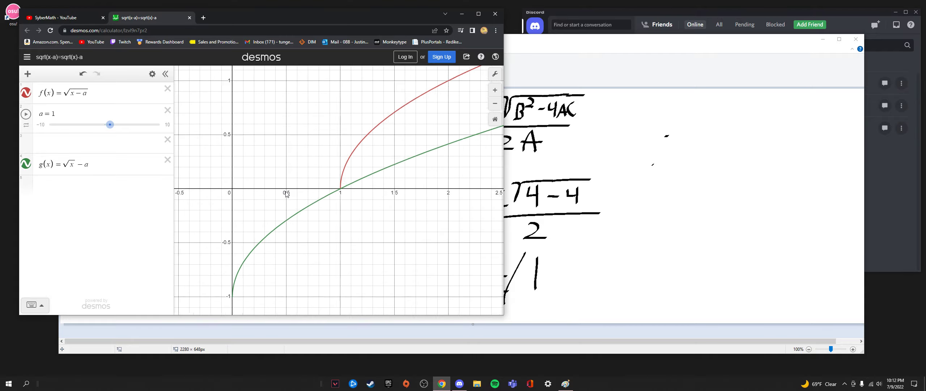
scroll(286, 194, "up", 5)
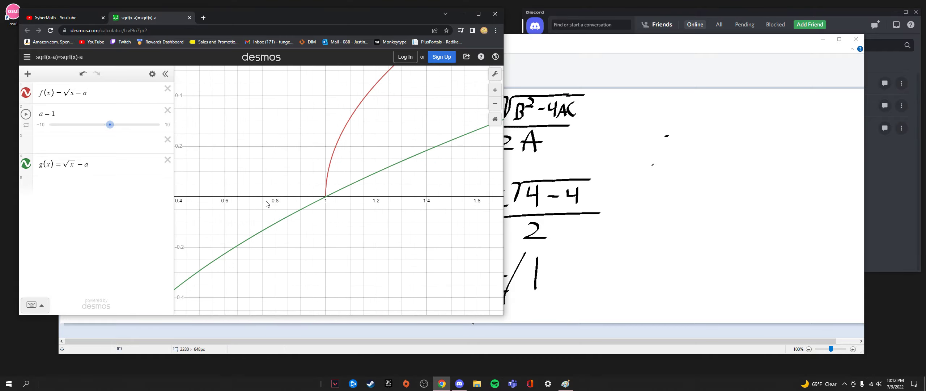
scroll(266, 203, "down", 3)
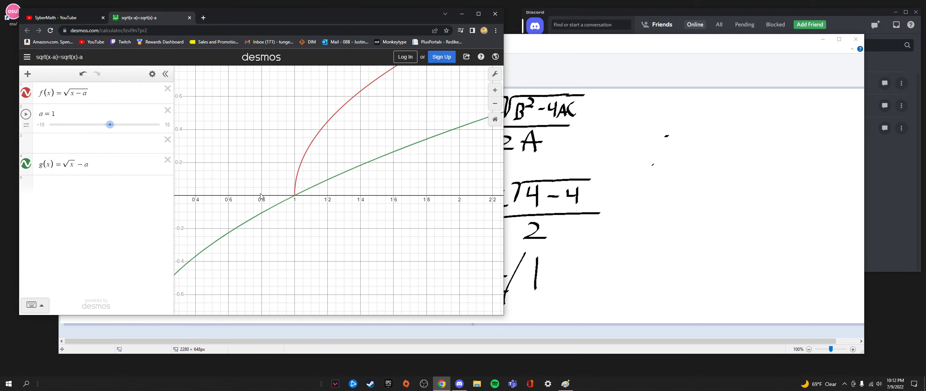
scroll(260, 195, "down", 4)
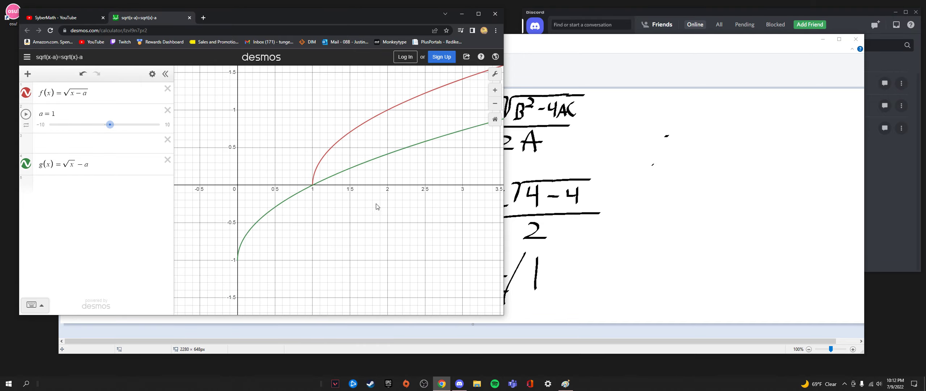
key("alt+Tab")
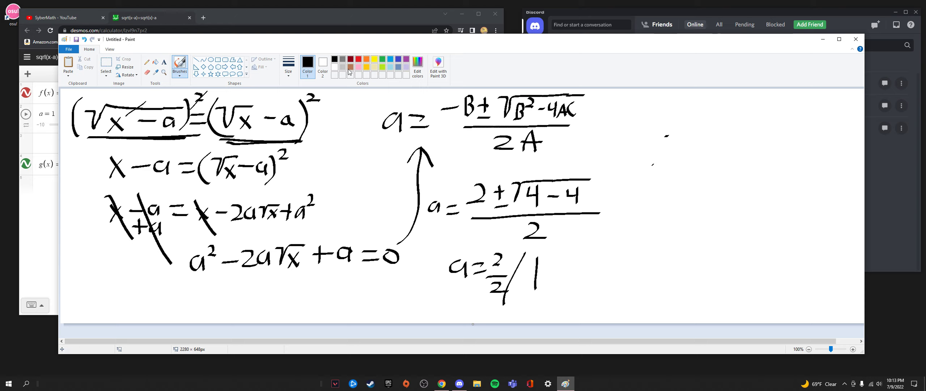
Step: Bring the Desmos graph forward again and set the parameter a to 2.2 to compare the curves
left_click(317, 20)
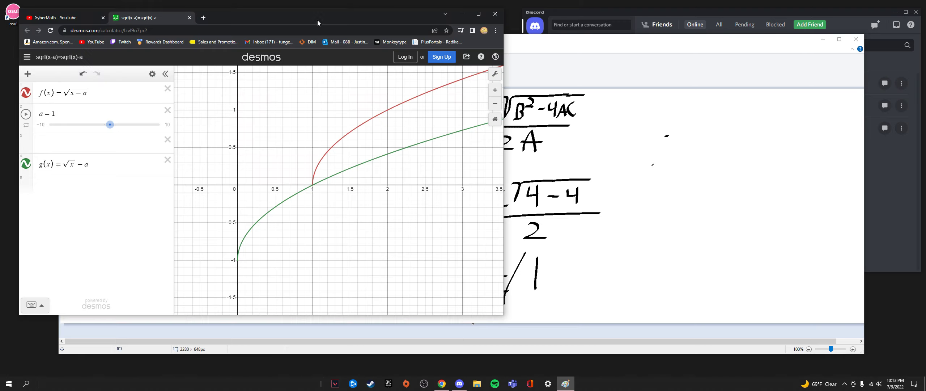
left_click_drag(113, 130, 120, 130)
scroll(258, 186, "down", 5)
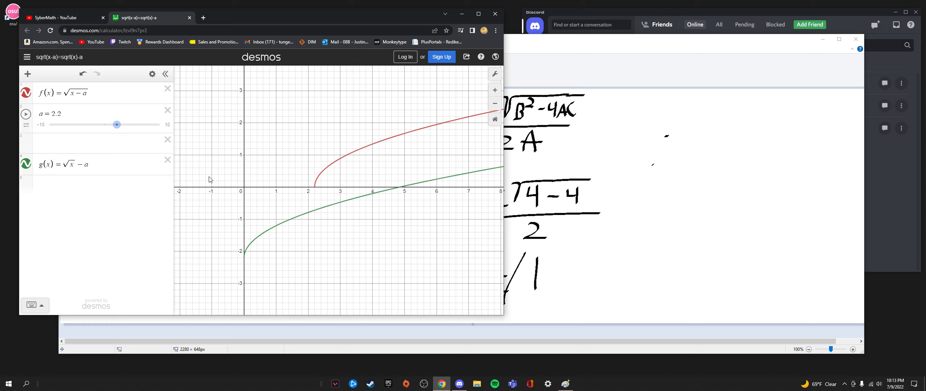
Step: Set the parameter a to −1 and examine where the two curves meet on the vertical axis
mouse_move(117, 124)
left_mouse_down()
mouse_move(134, 126)
mouse_move(99, 129)
left_mouse_up()
scroll(225, 169, "up", 3)
scroll(225, 163, "up", 6)
left_click_drag(253, 151, 220, 194)
mouse_move(293, 168)
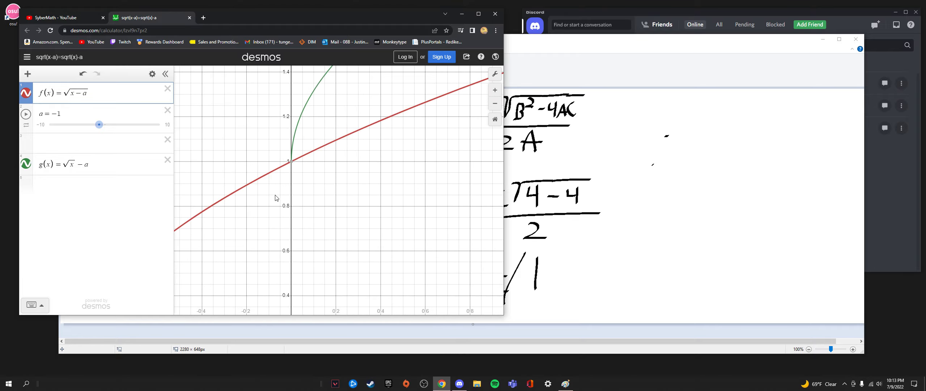
scroll(276, 198, "down", 5)
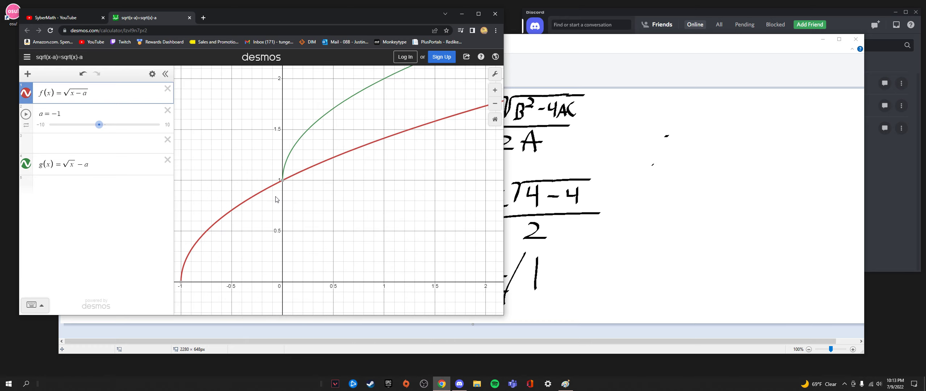
Step: Switch back to the handwritten derivation in Paint
left_click(548, 51)
left_click(379, 21)
left_click(576, 52)
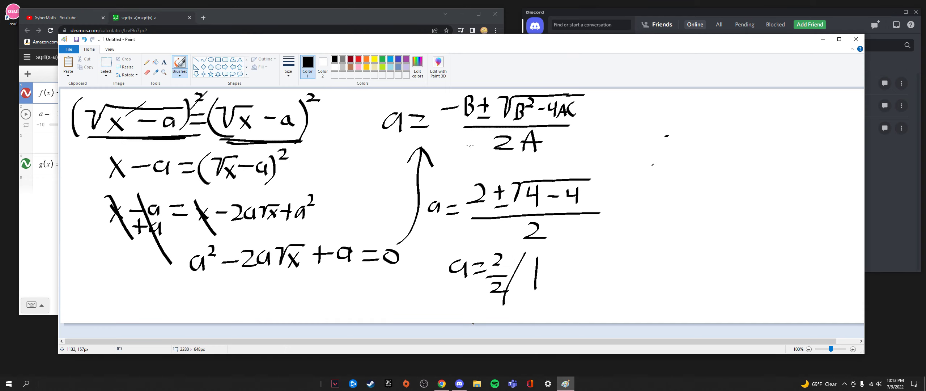